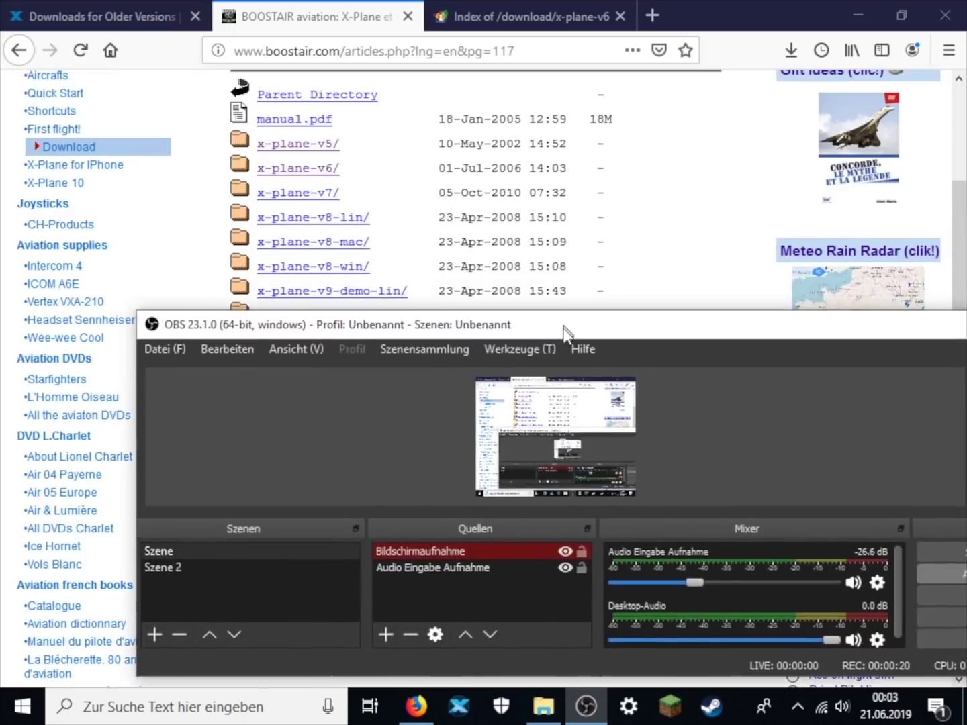
Step: Bring the X-Plane 'Downloads for Older Versions' page forward and review it
left_click(102, 16)
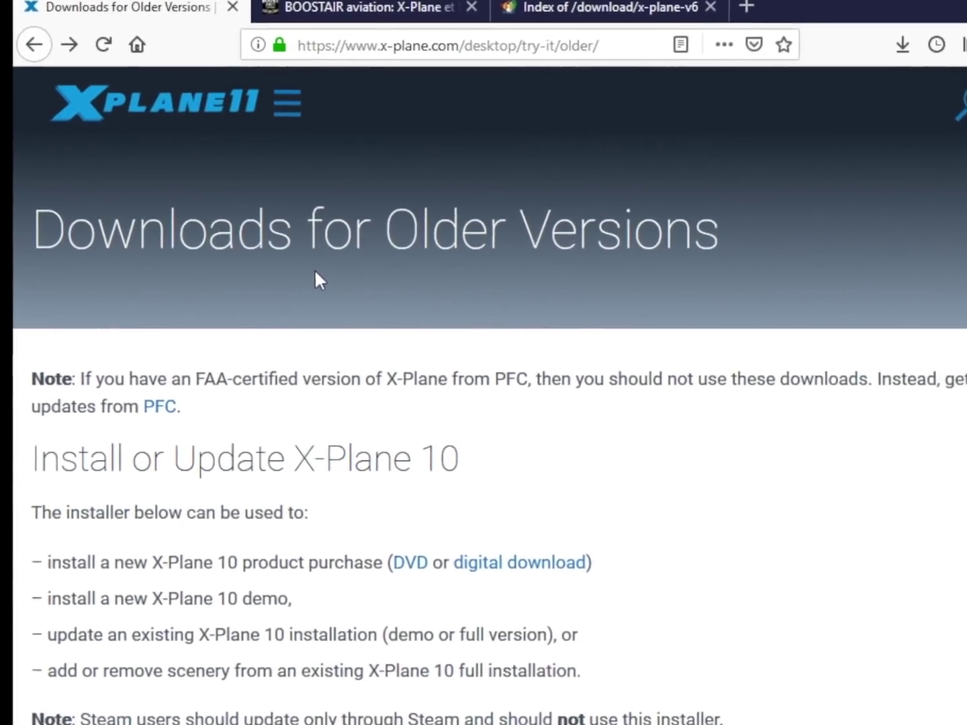
scroll(264, 271, "down", 2)
scroll(265, 271, "up", 2)
scroll(265, 271, "down", 7)
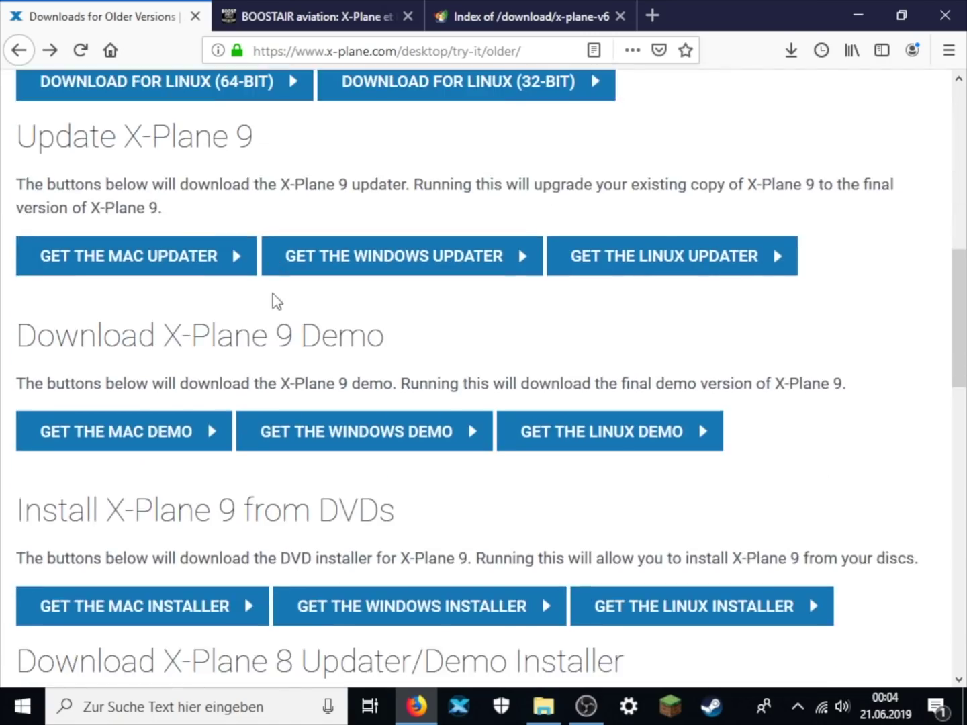
scroll(264, 270, "up", 1)
scroll(264, 271, "down", 4)
scroll(265, 270, "down", 3)
scroll(265, 302, "down", 4)
scroll(263, 353, "down", 4)
scroll(263, 353, "up", 3)
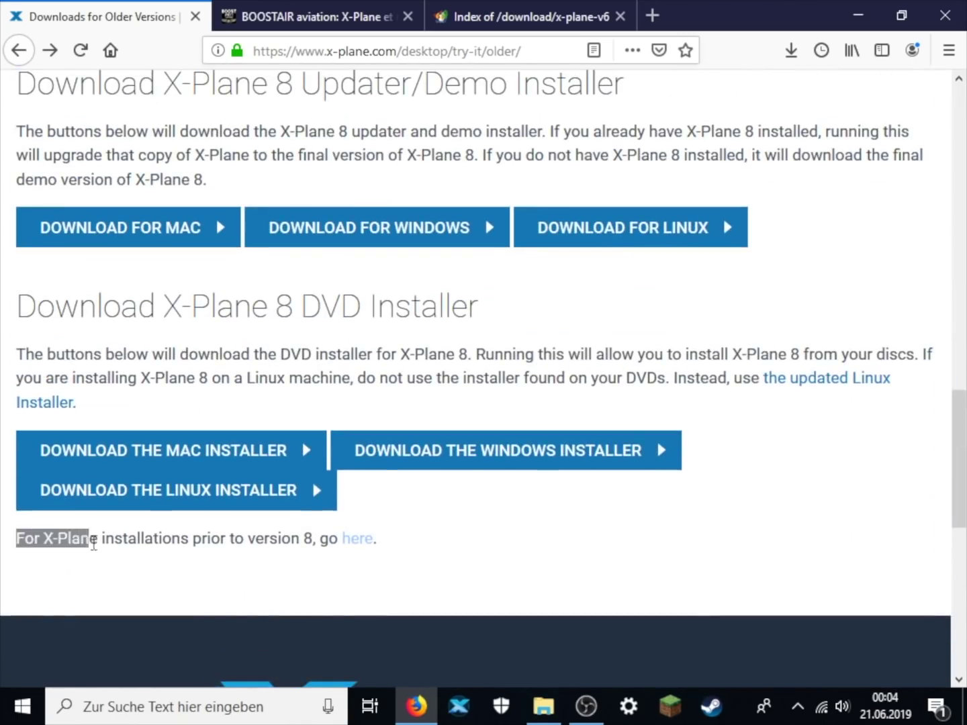
Step: Review the BOOSTAIR Index of /download listing, highlighting the x-plane-v5 release date
left_click(310, 16)
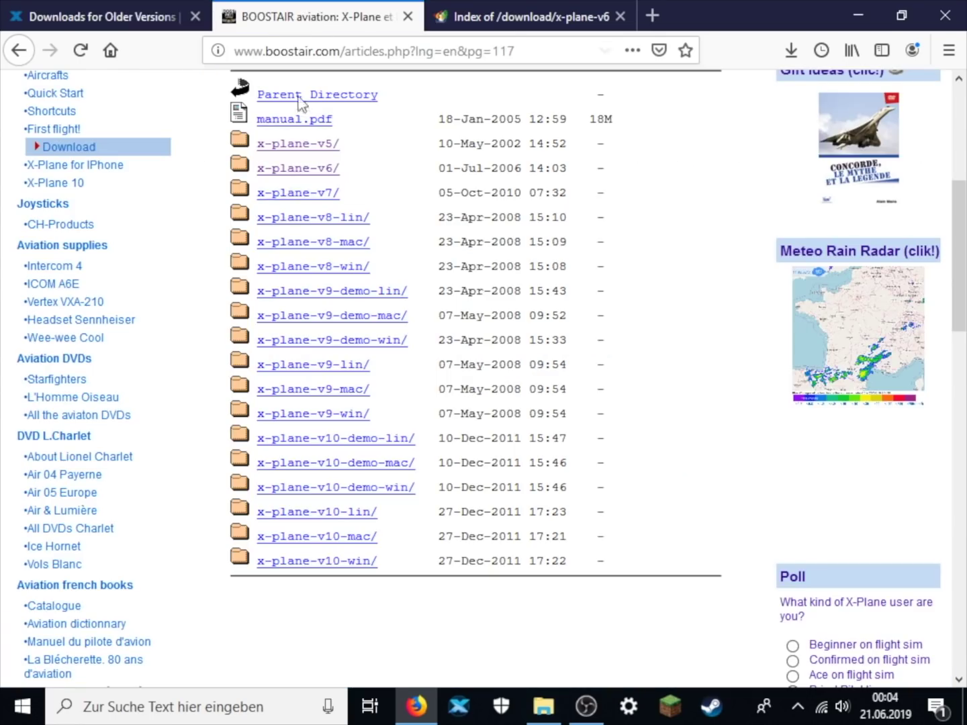
scroll(363, 394, "up", 1)
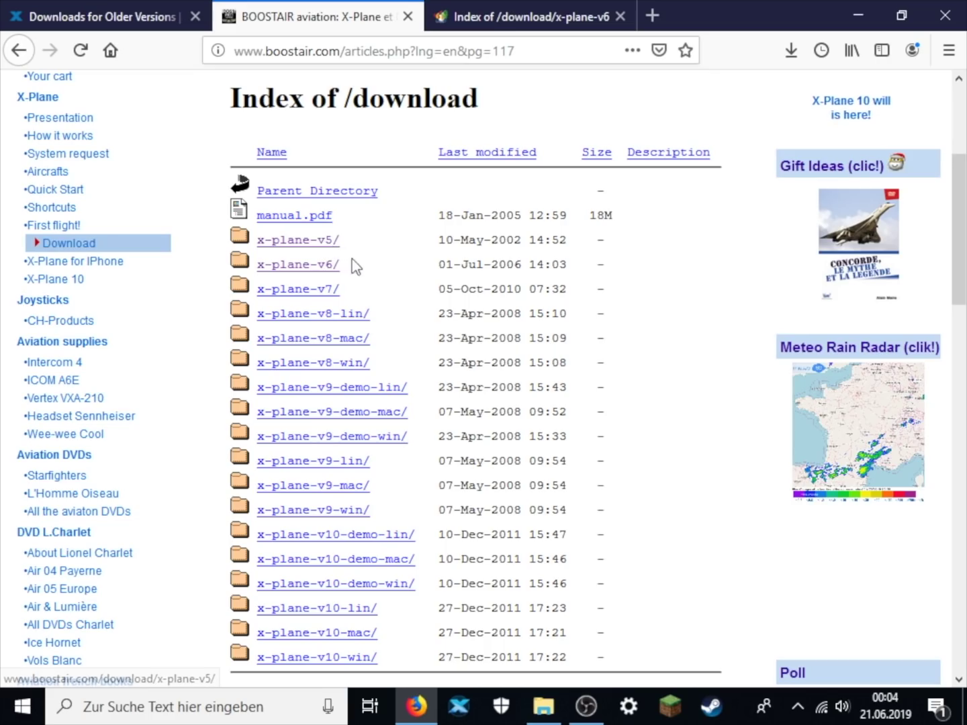
left_click_drag(439, 240, 521, 241)
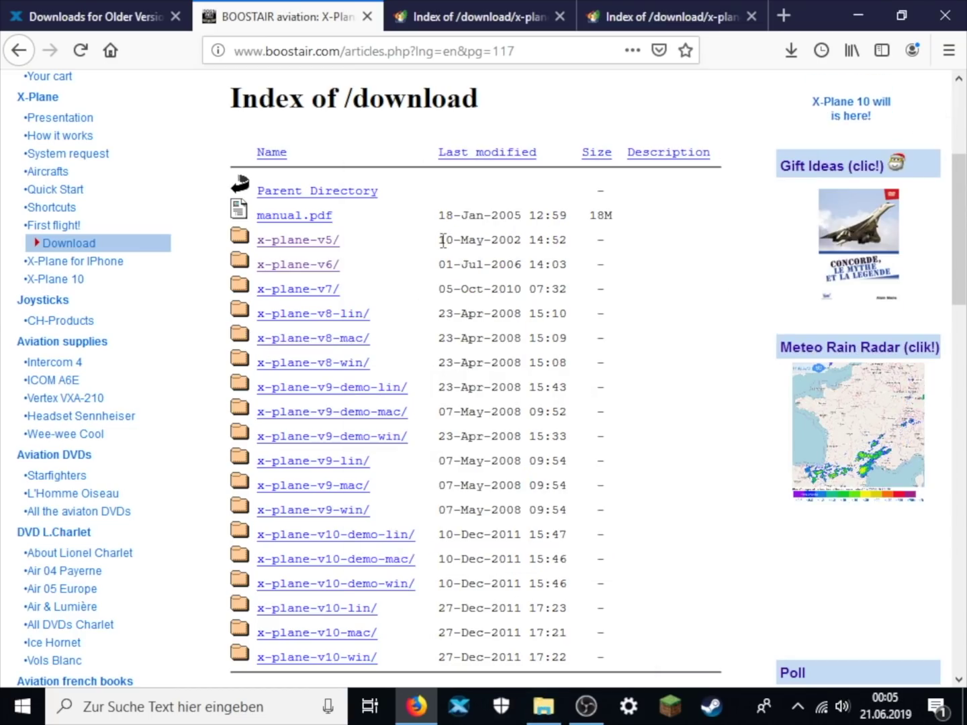
Step: Open the local X-System 5.66 folder in File Explorer
left_click(543, 707)
double_click(586, 471)
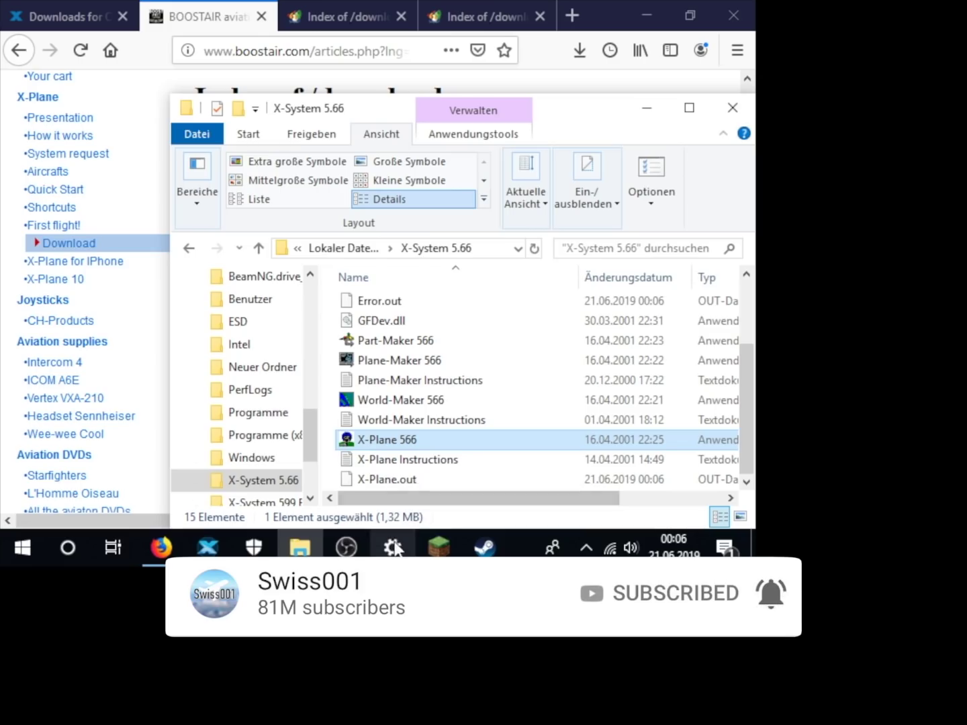
Step: Go up to C:, open the X-System 650 folder and launch X-Plane 650
left_click(347, 547)
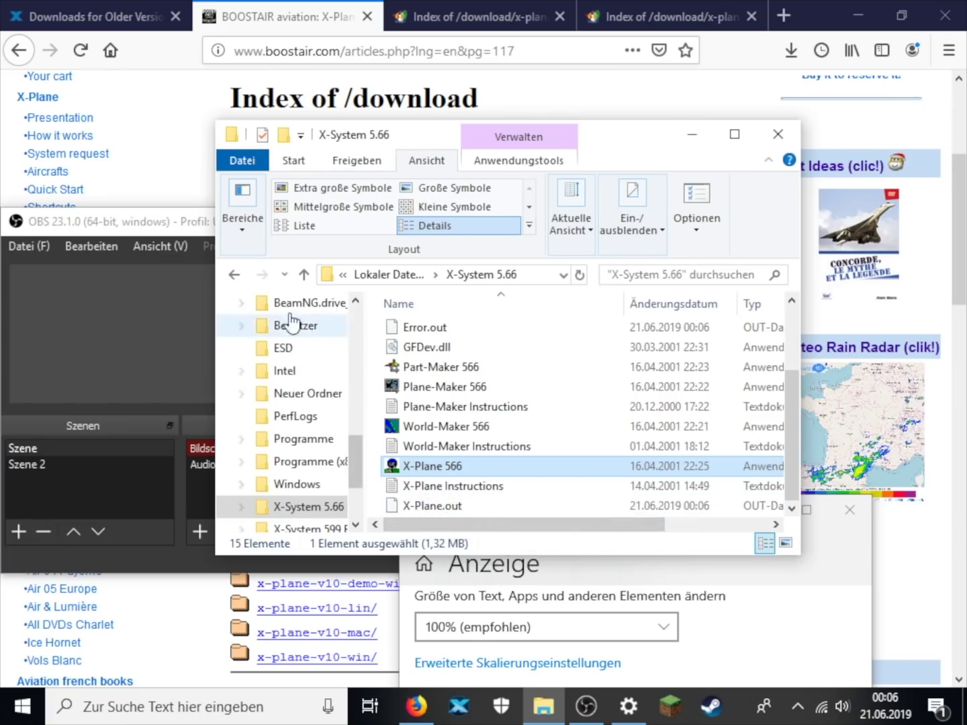
key("BackSpace")
double_click(442, 504)
scroll(482, 480, "down", 3)
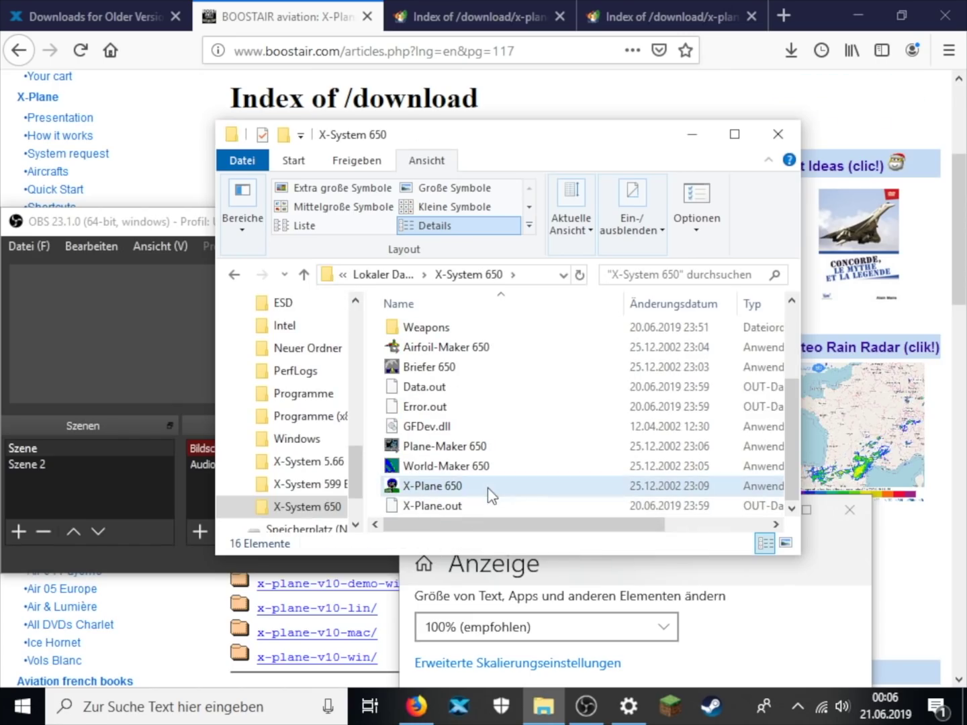
left_click(487, 488)
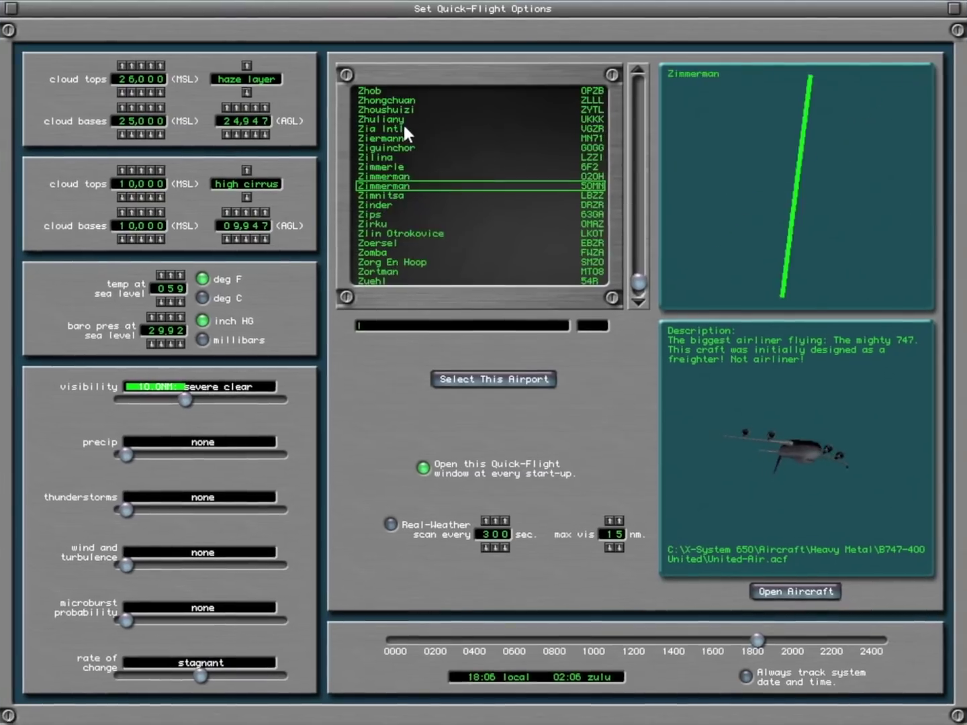
scroll(403, 122, "up", 10)
scroll(393, 133, "up", 10)
scroll(381, 144, "up", 10)
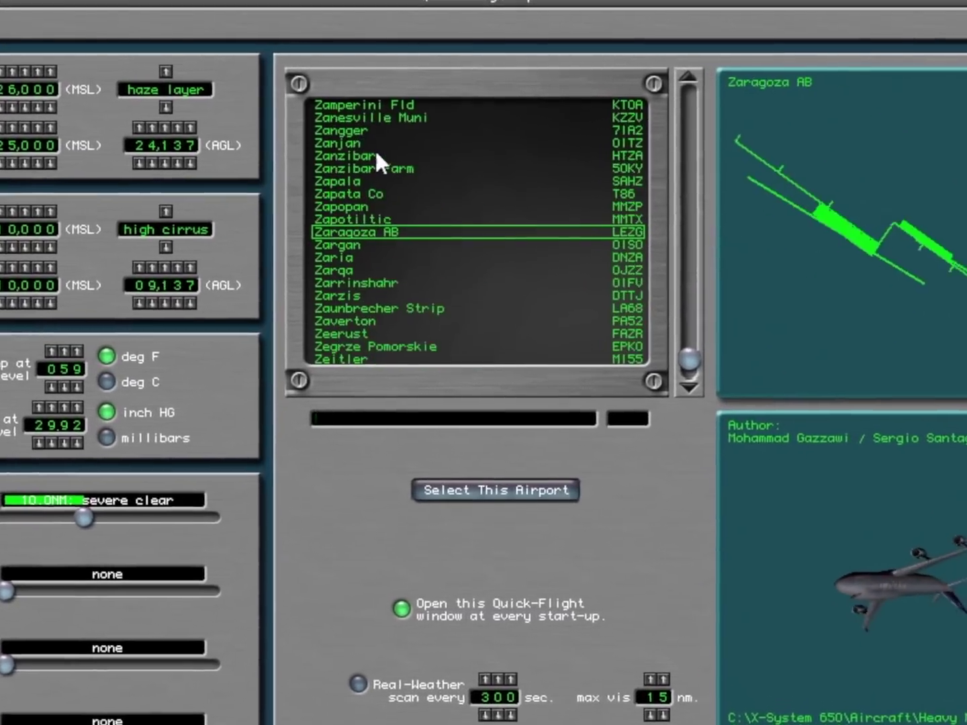
scroll(371, 152, "up", 8)
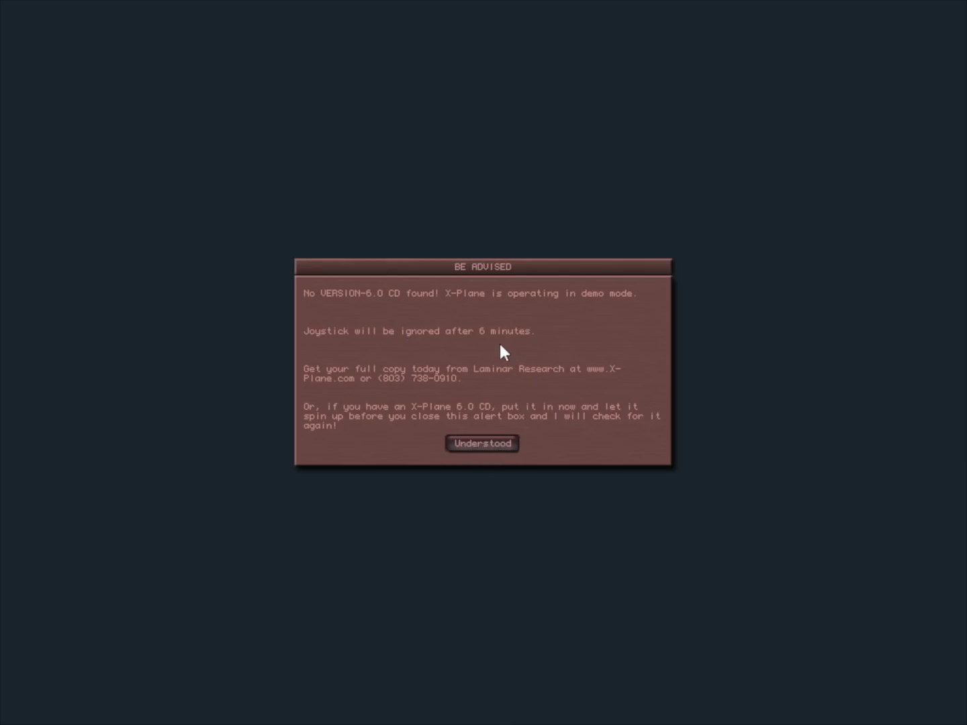
Step: Acknowledge the demo notice, advance the 747's throttles for takeoff and leave the View menu unchanged
left_click(508, 450)
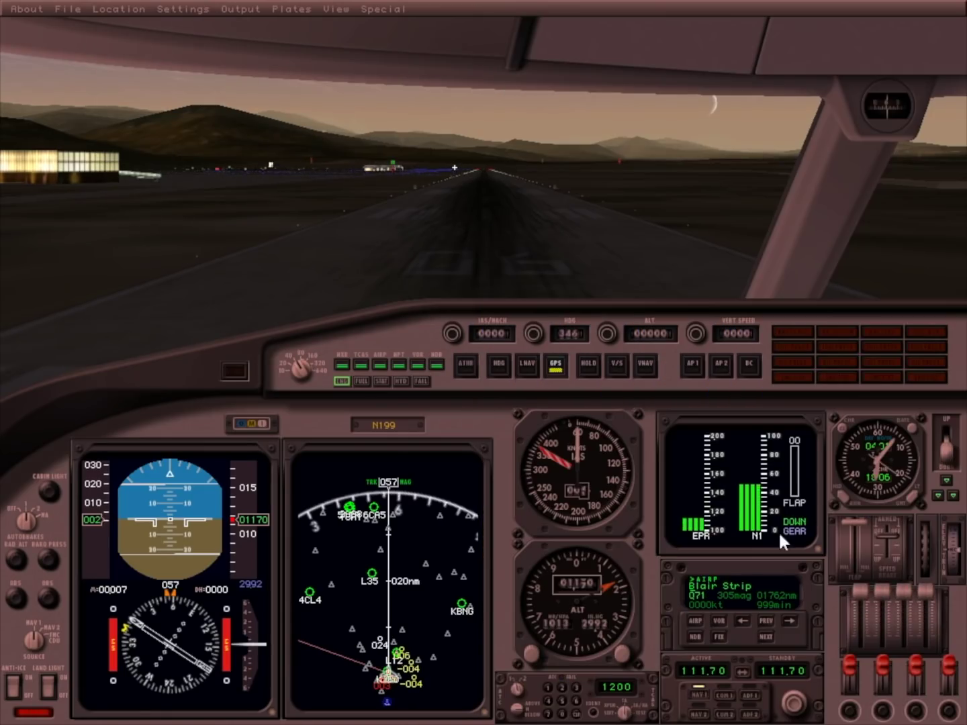
left_click(548, 253)
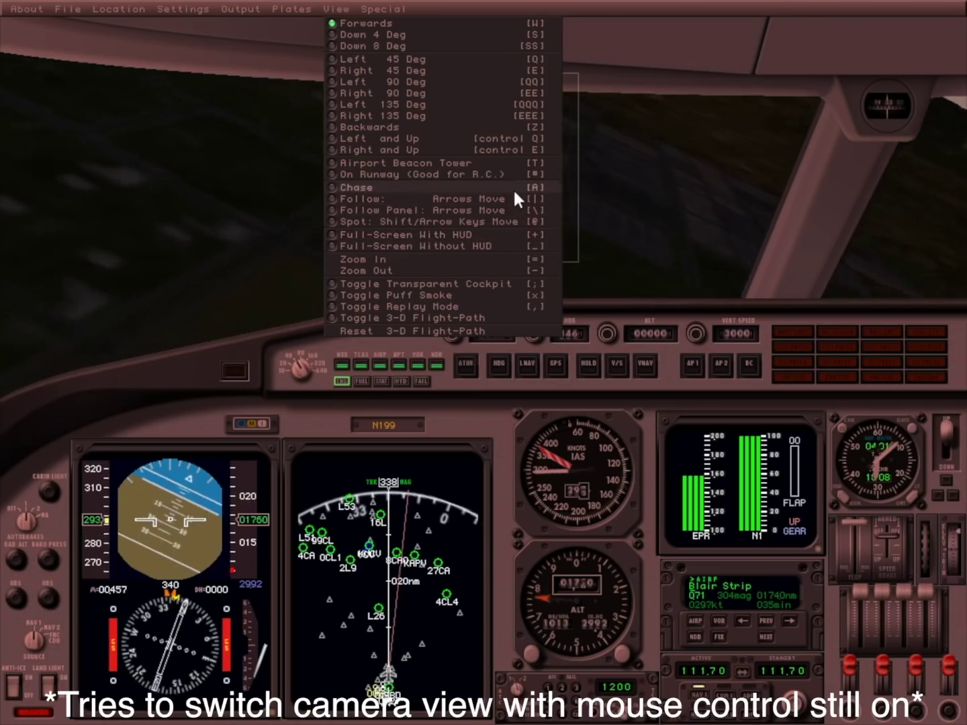
left_click(596, 272)
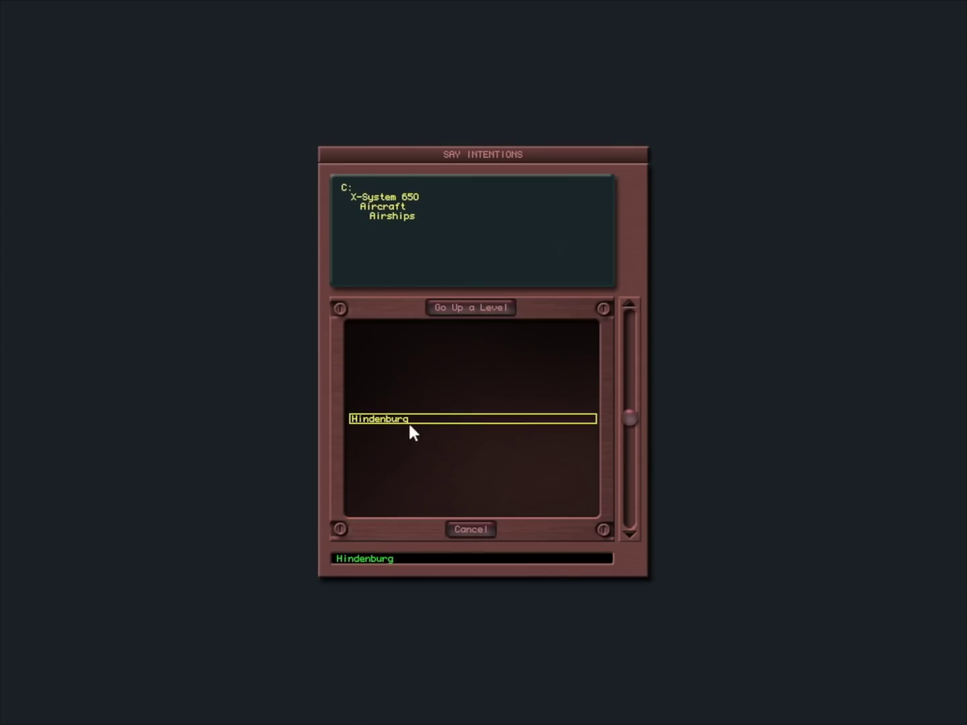
Step: Load the Hindenburg airship and watch it from several outside and ground camera views
left_click(410, 415)
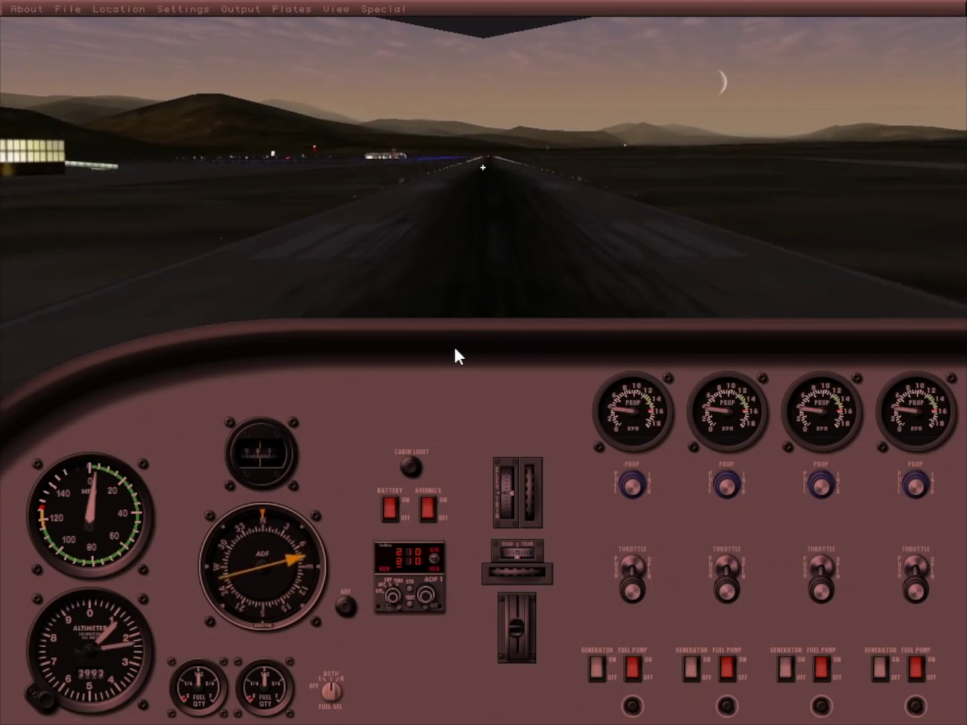
key("a")
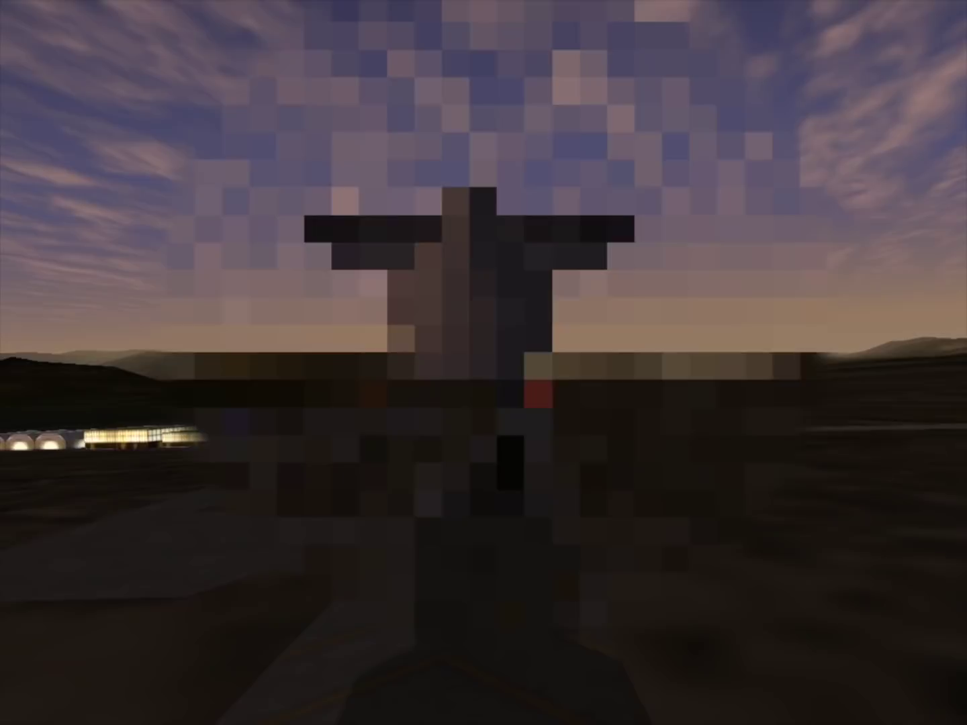
key("c")
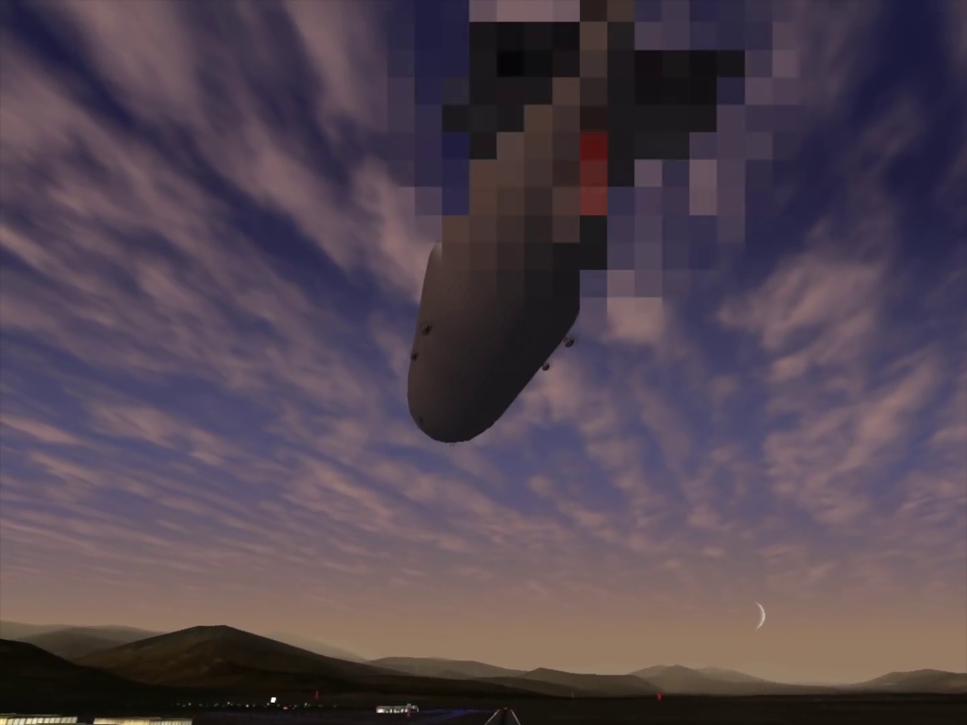
key("c")
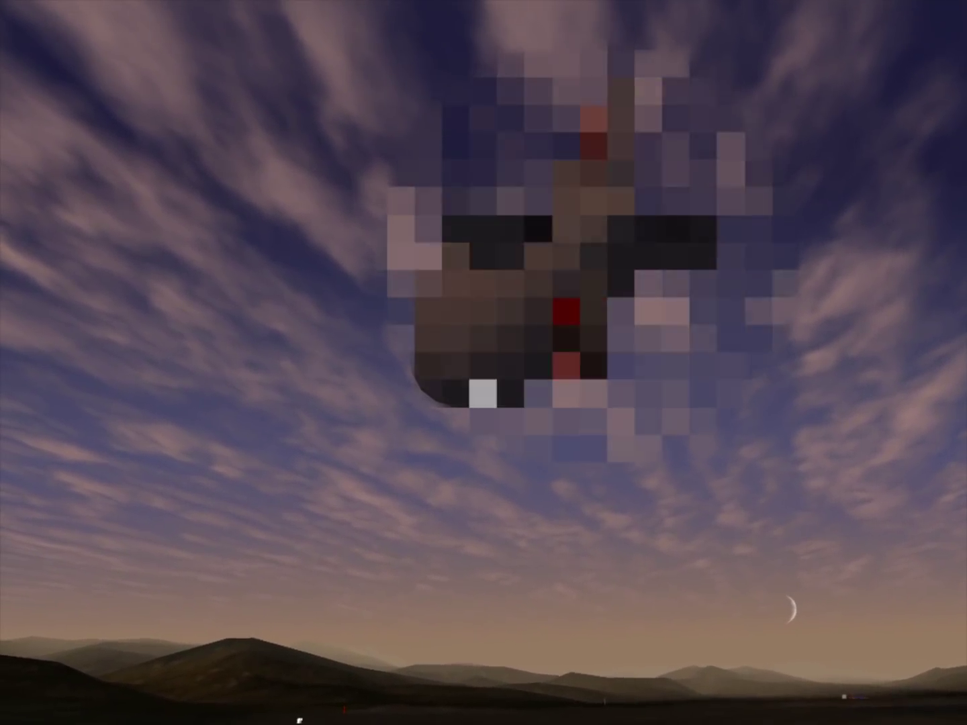
key("c")
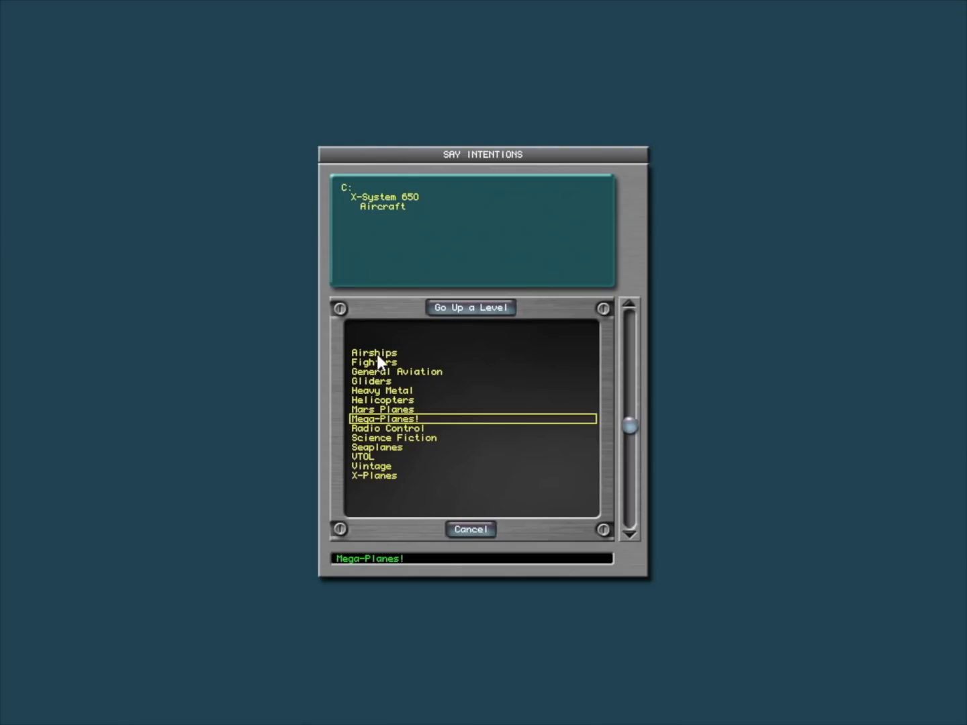
Step: Load the B777-200 British Airways airliner from the Heavy Metal category
left_click(379, 354)
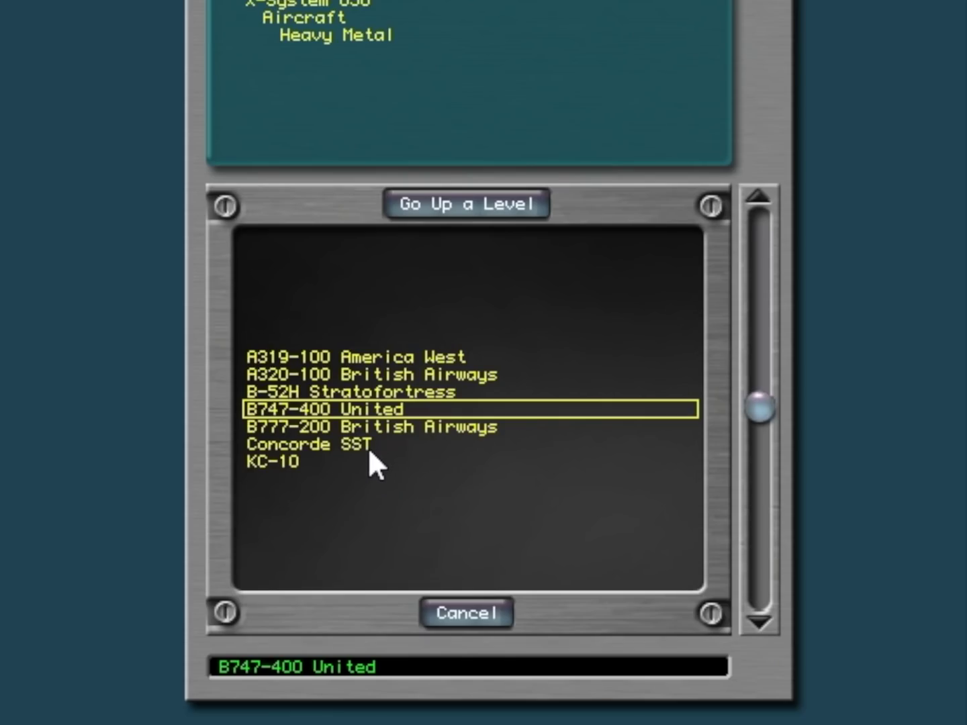
left_click(368, 447)
left_click(441, 409)
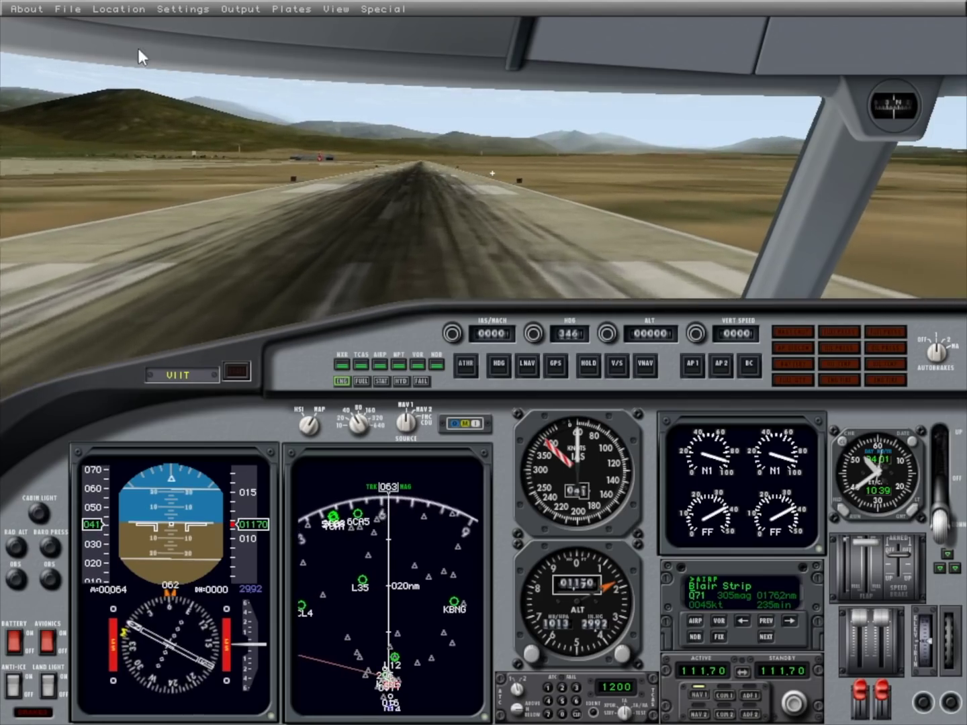
Step: Start the Aircraft Carrier Approach scenario from Location > Special Approach
left_click(67, 9)
left_click(119, 8)
left_click(151, 76)
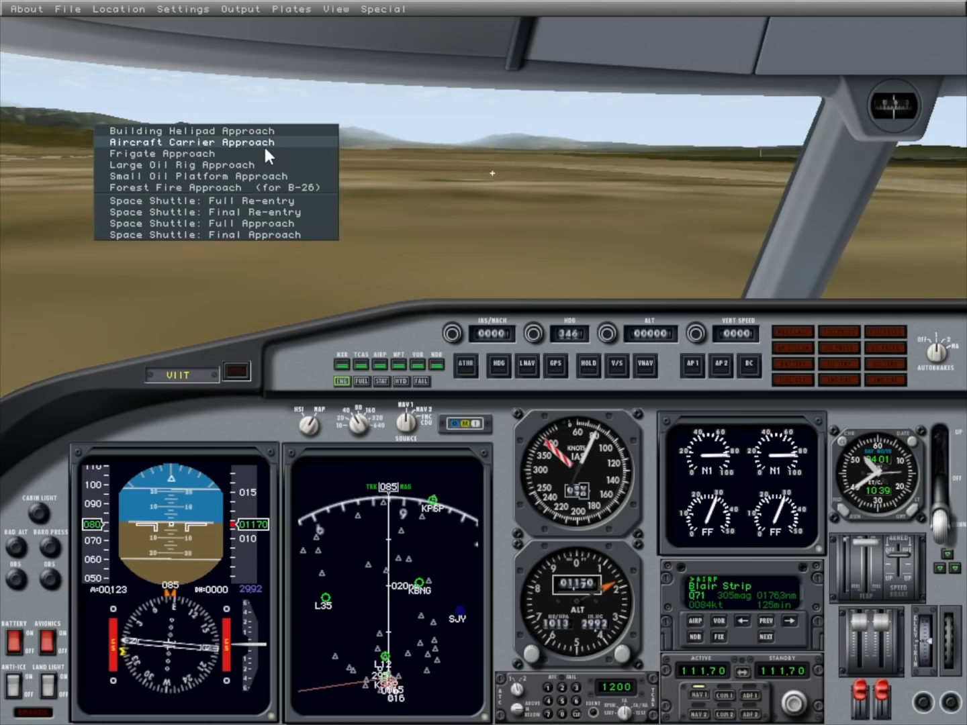
left_click(650, 174)
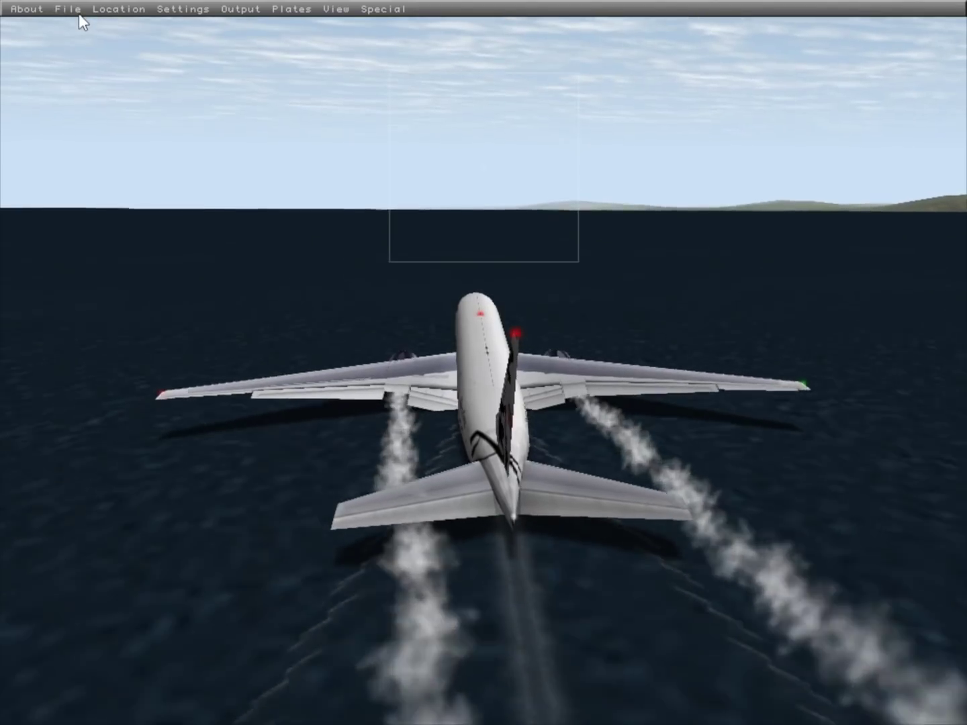
Step: Set the planet to Mars and check the airliner from outside before returning to the cockpit
left_click(79, 14)
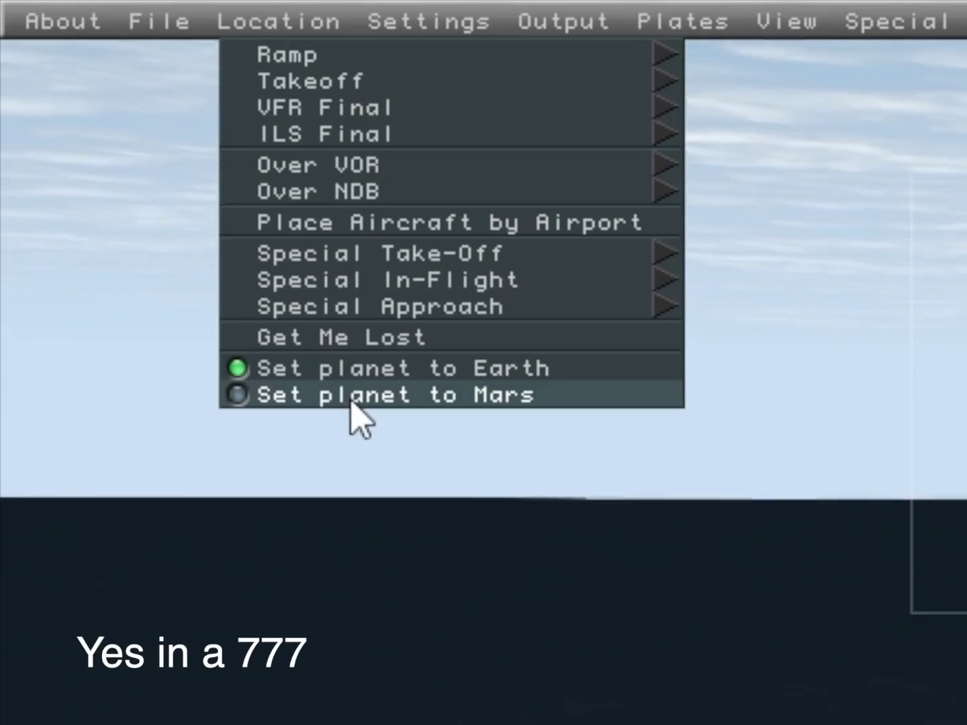
left_click(150, 170)
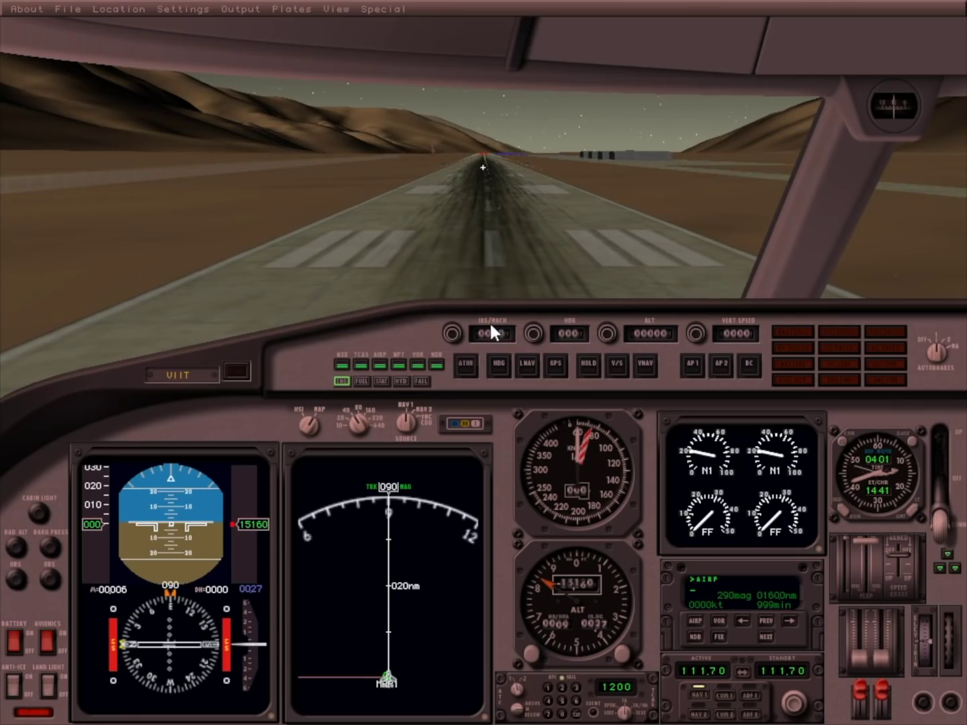
key("a")
key("w")
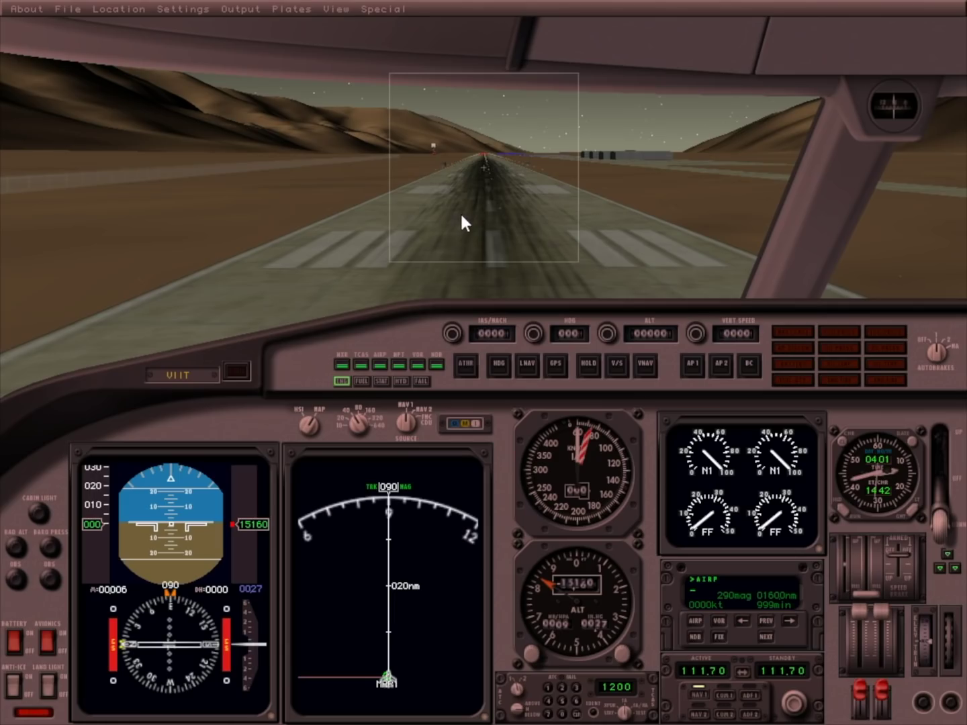
left_click(67, 9)
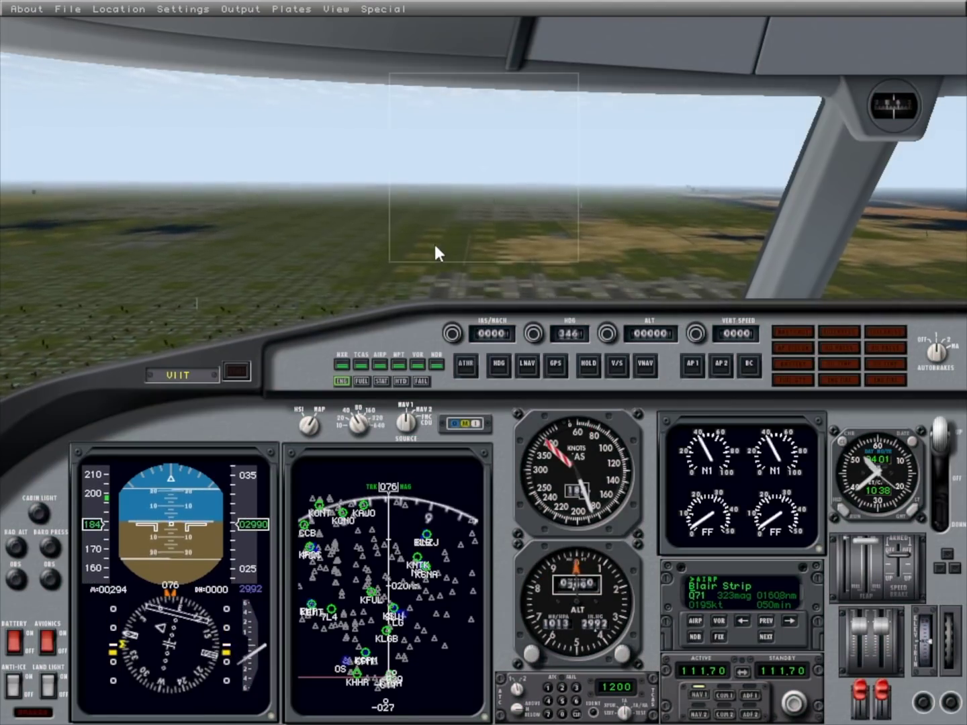
Step: Pull the 777 up steeply in chase view and cycle through tower, wing and other outside cameras
key("a")
left_click(473, 195)
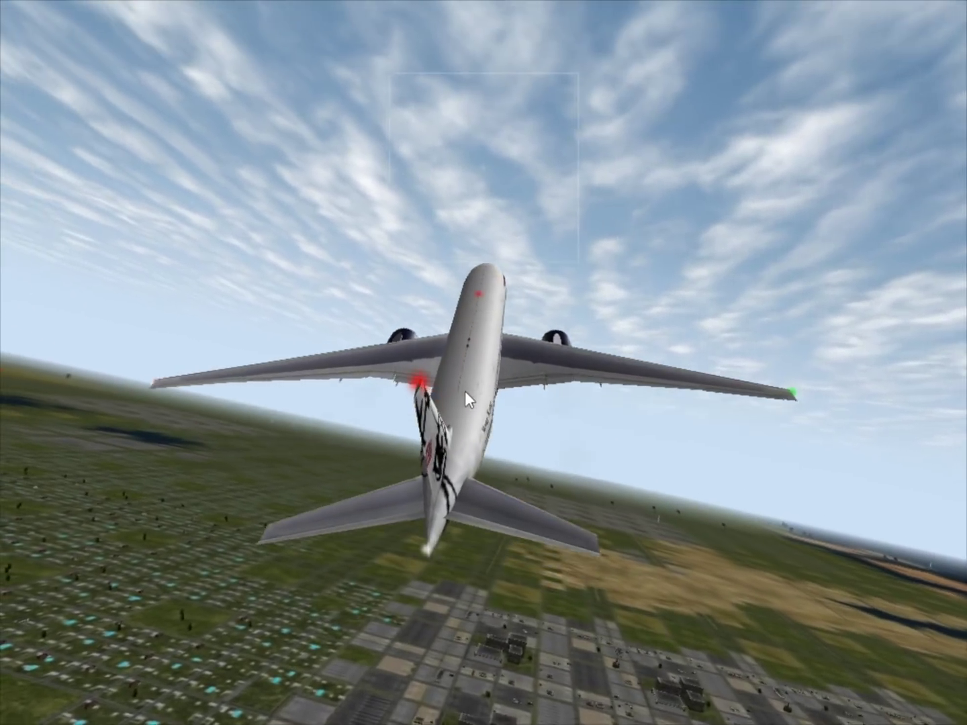
key("w")
key("w")
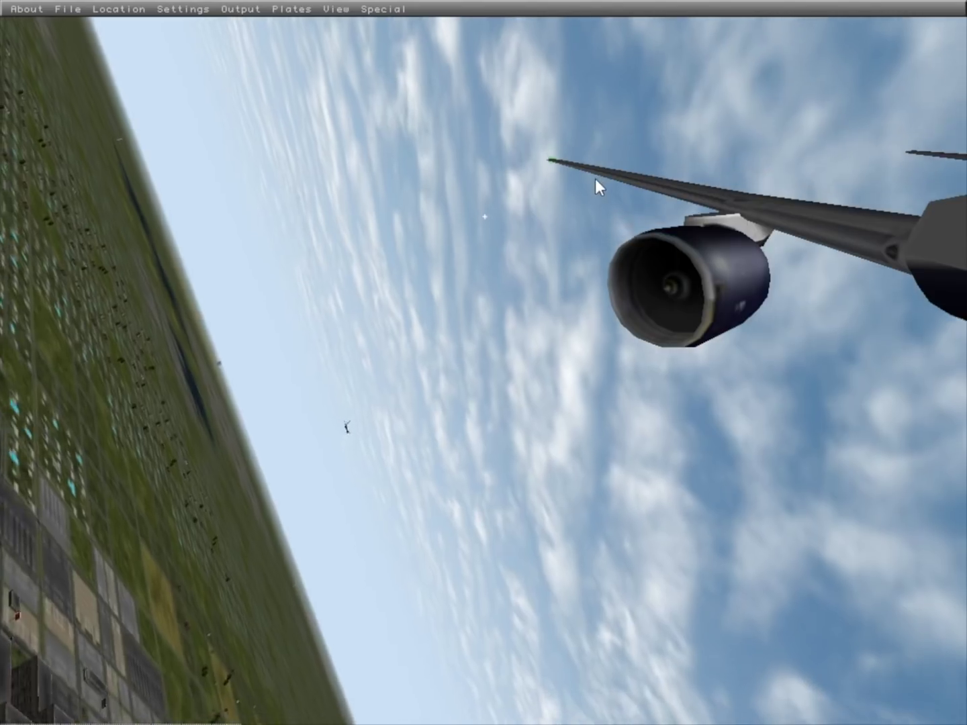
key("w")
key("w")
key("w")
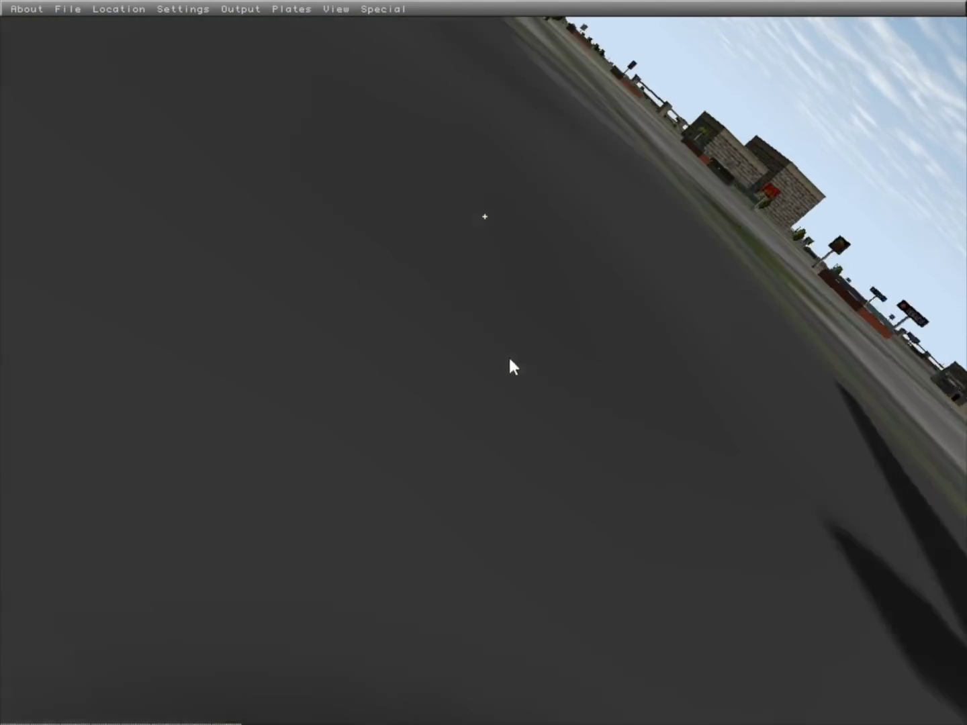
key("w")
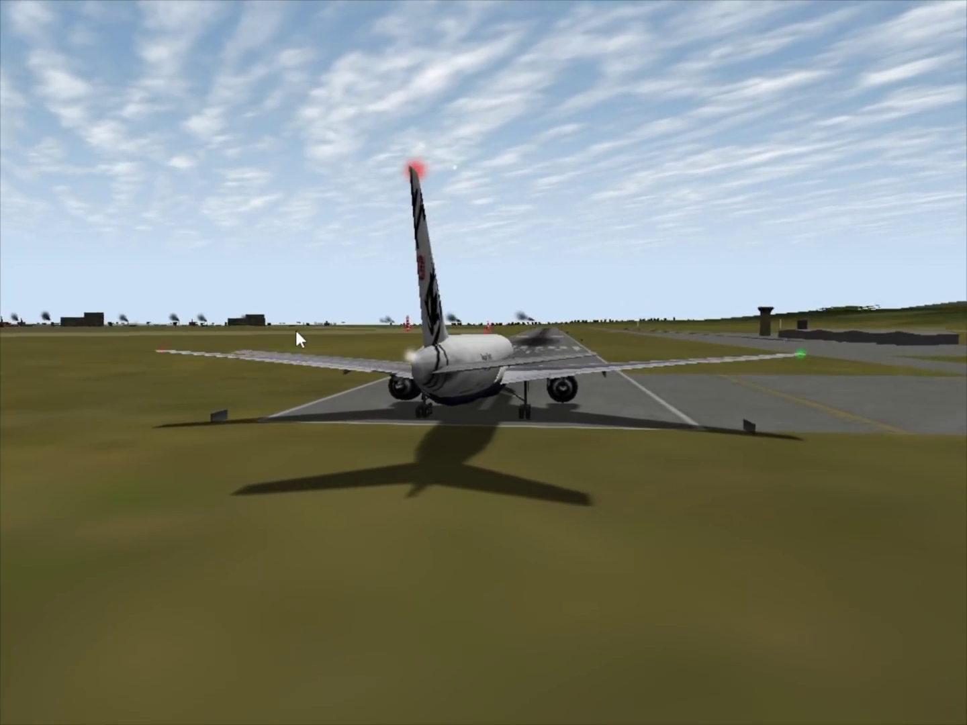